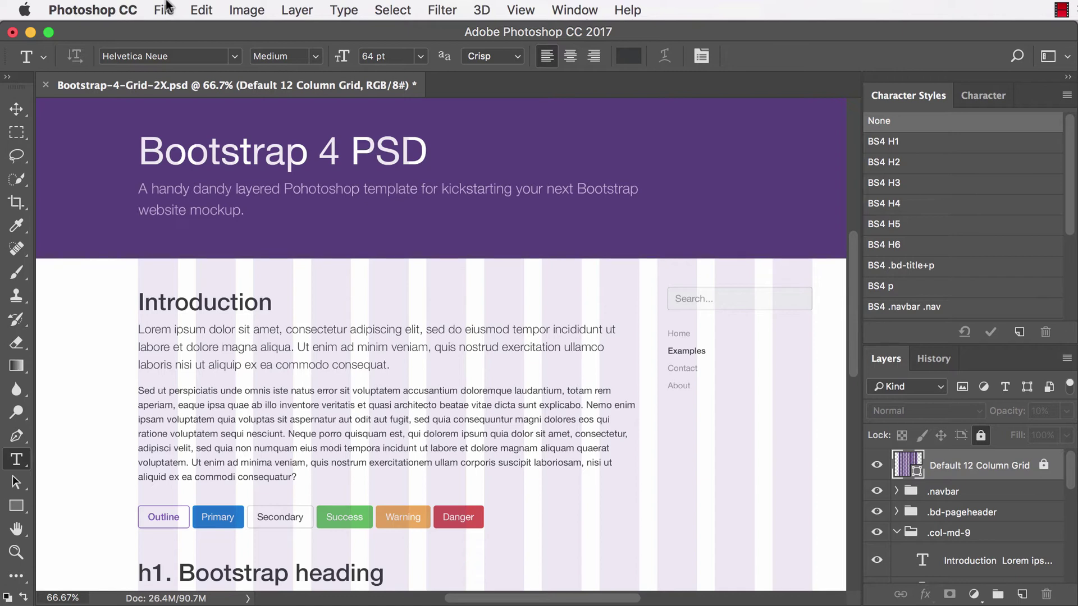
# Scroll down to show the h1–h6 'Bootstrap heading' samples below the colored buttons
pyautogui.scroll(-5, 746, 407)
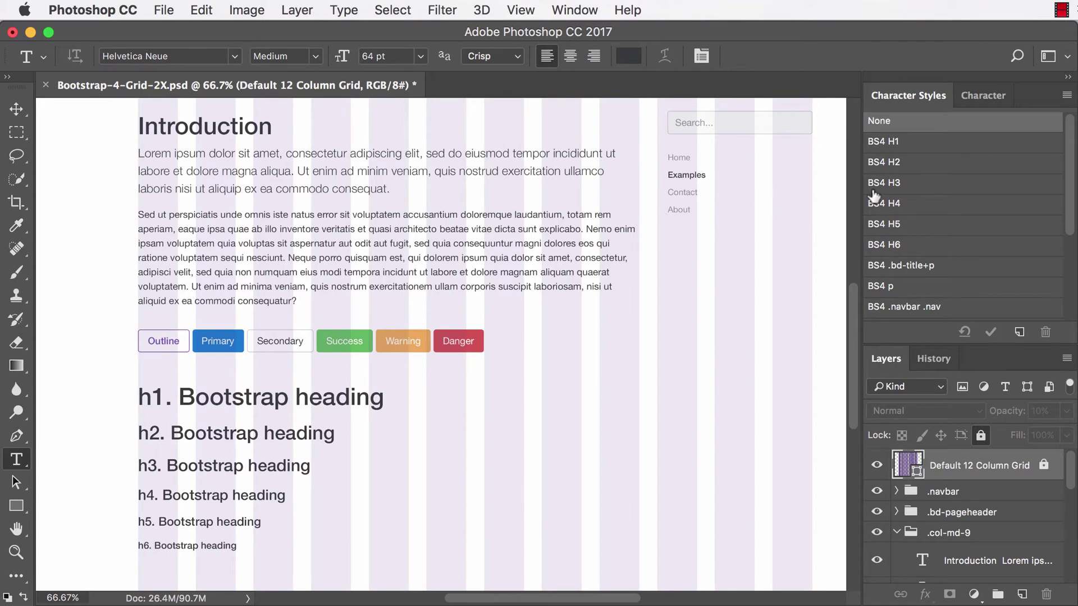
# In the BS4 H2 style options, change the text colour to bright blue
pyautogui.doubleClick(993, 169)
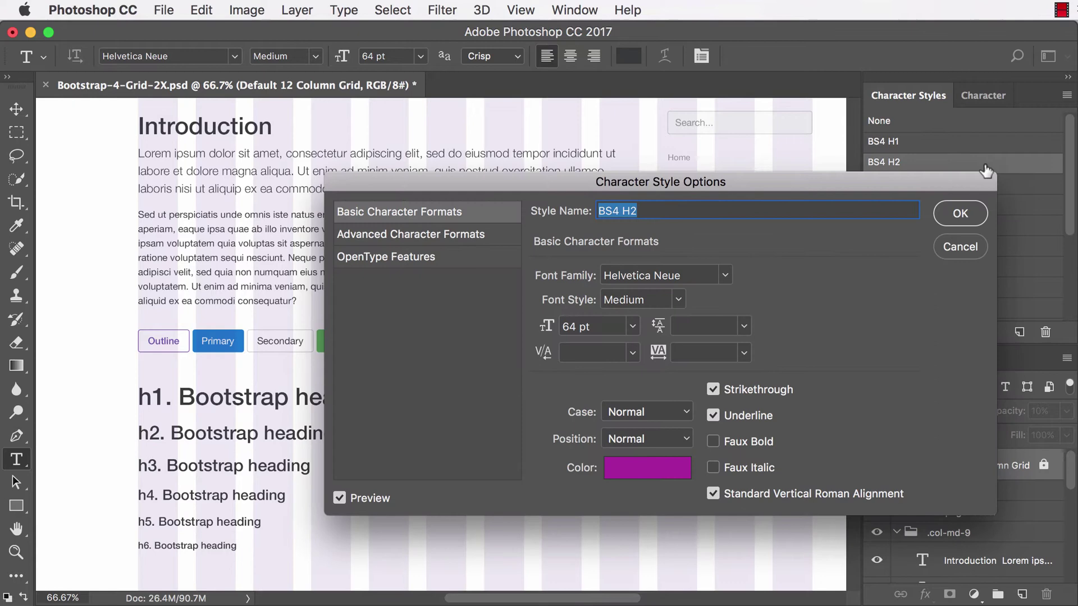
pyautogui.click(644, 478)
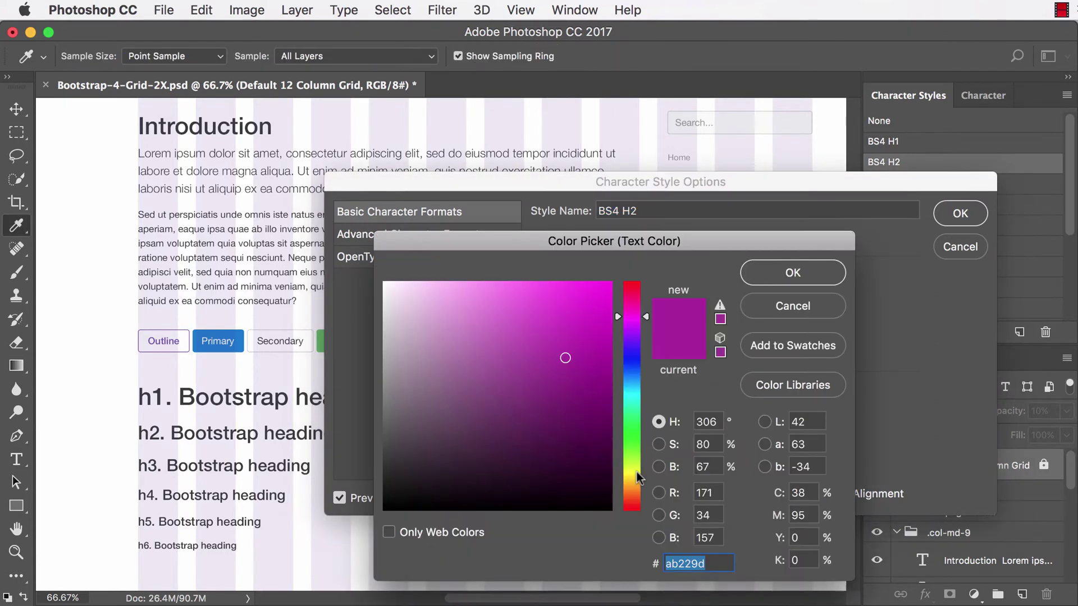
pyautogui.click(635, 289)
pyautogui.click(631, 431)
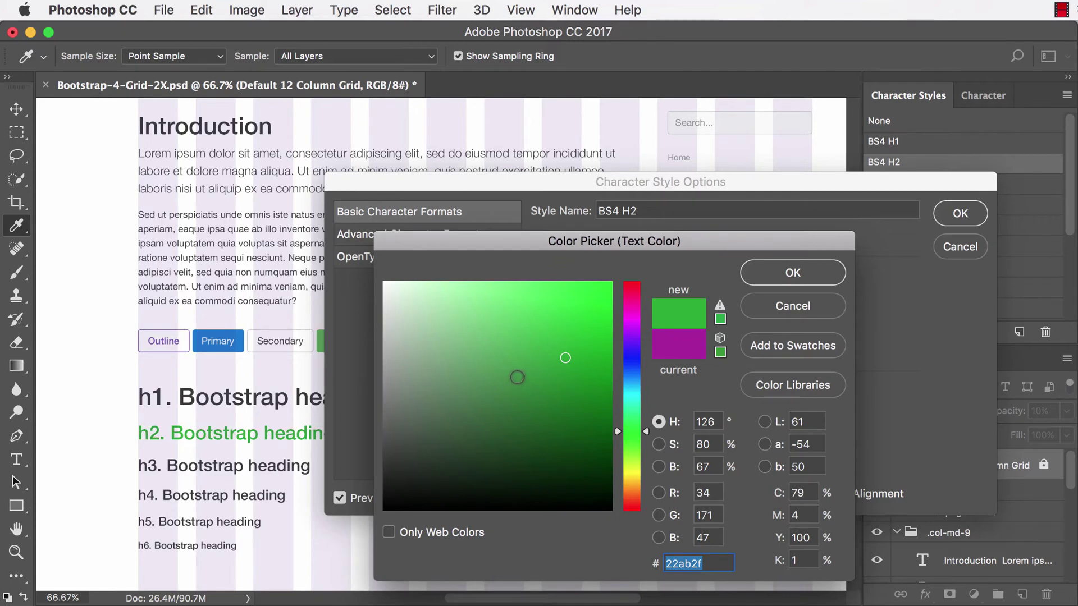
pyautogui.moveTo(504, 247); pyautogui.dragTo(642, 356)
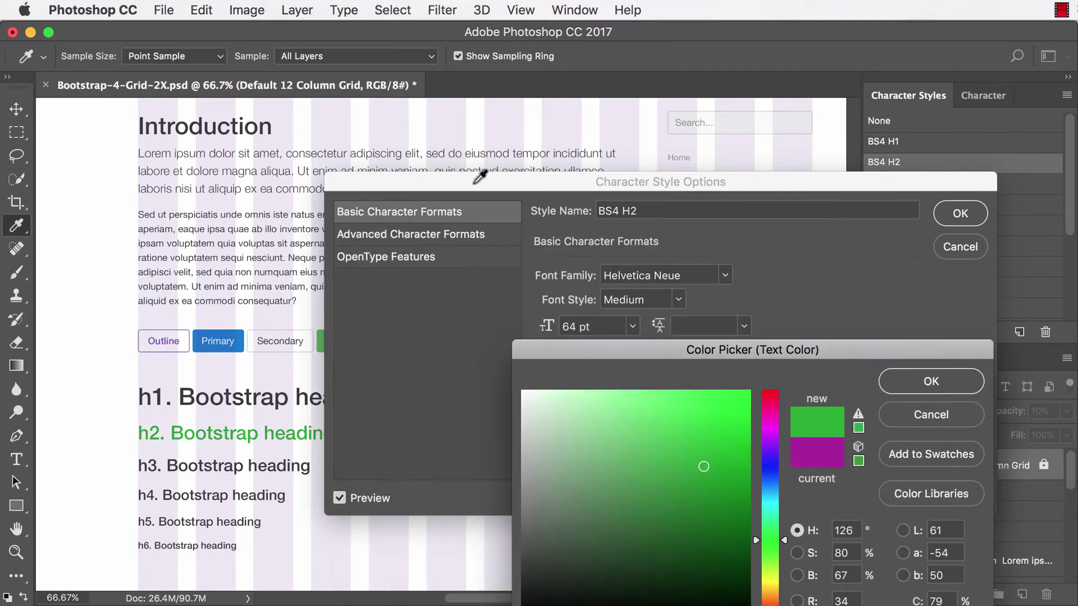
pyautogui.moveTo(482, 178); pyautogui.dragTo(703, 177)
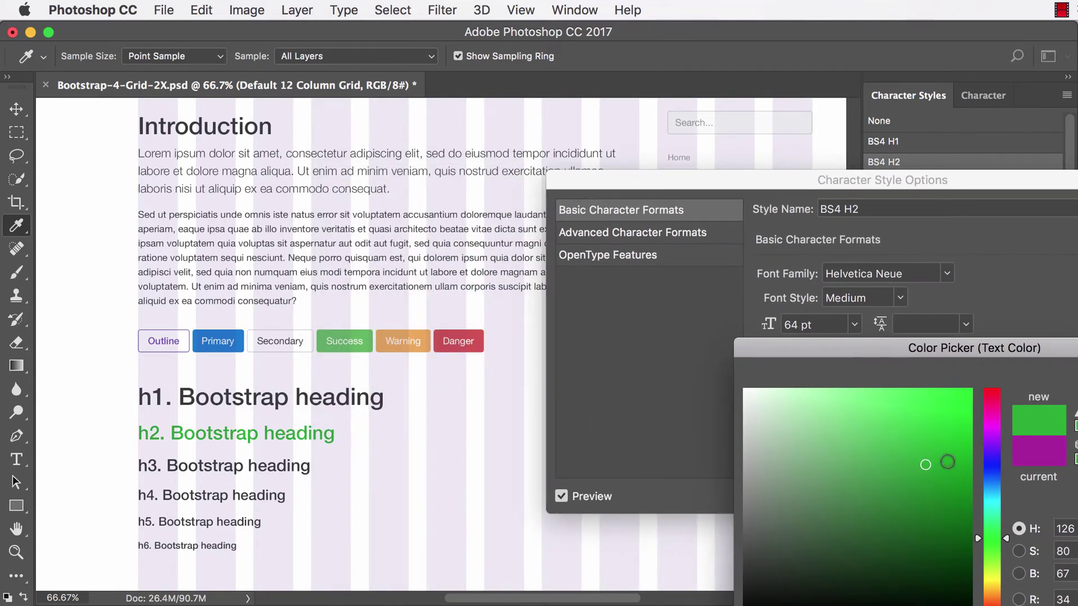
pyautogui.click(989, 482)
pyautogui.moveTo(934, 433); pyautogui.dragTo(935, 396)
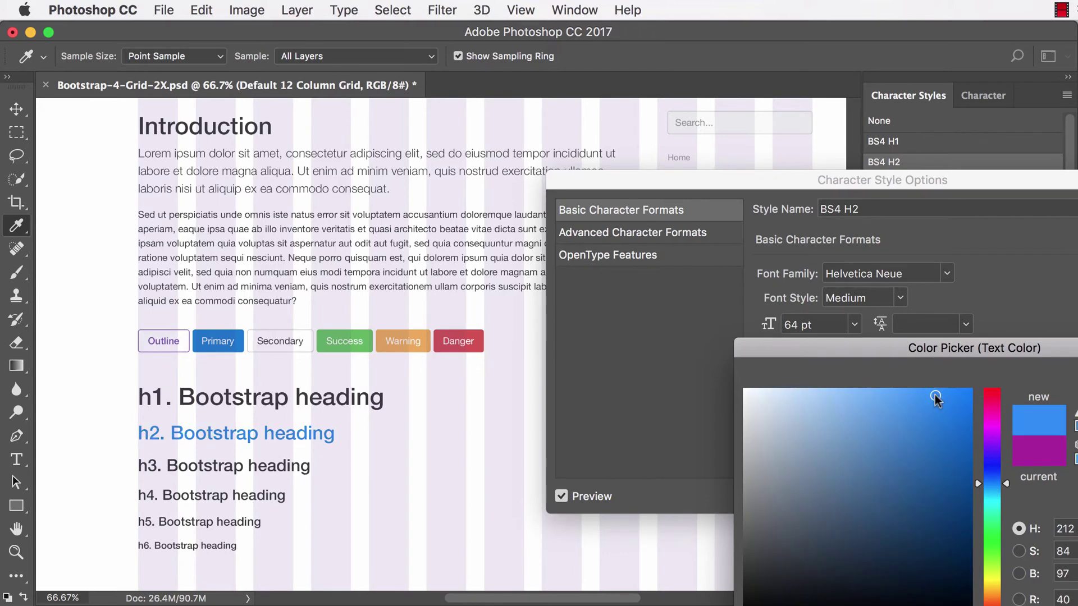
pyautogui.press('Return')
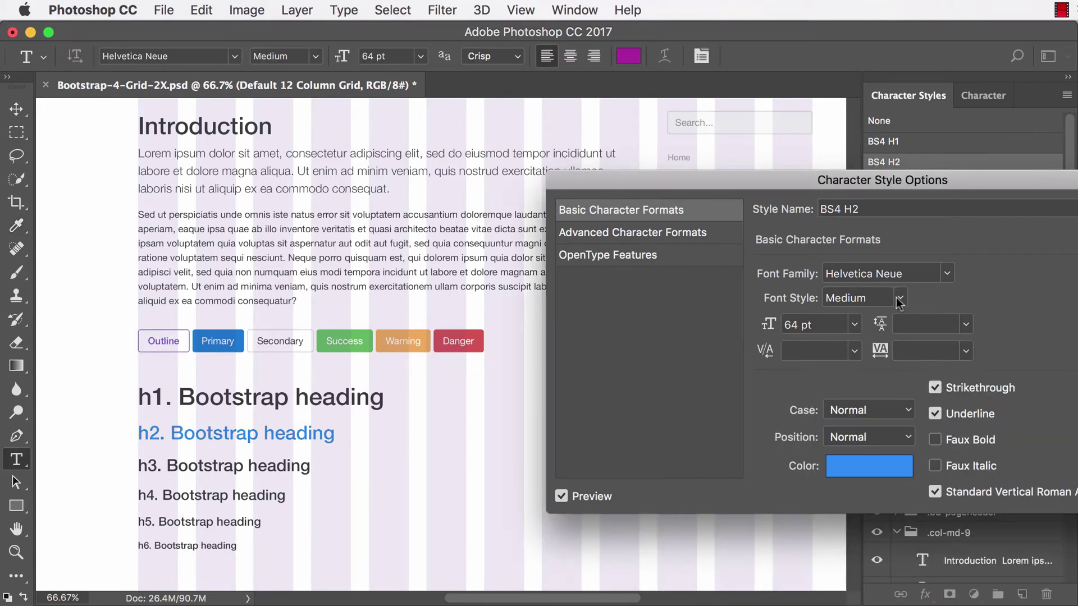
# Set the BS4 H2 style's font family to Impact and move the dialog aside
pyautogui.click(949, 271)
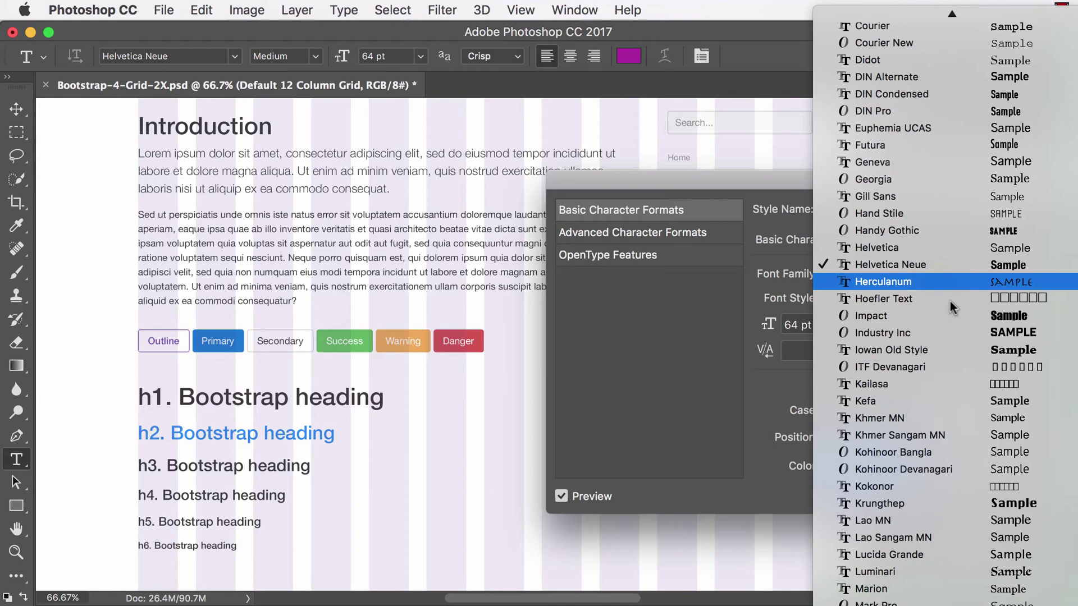
pyautogui.click(946, 319)
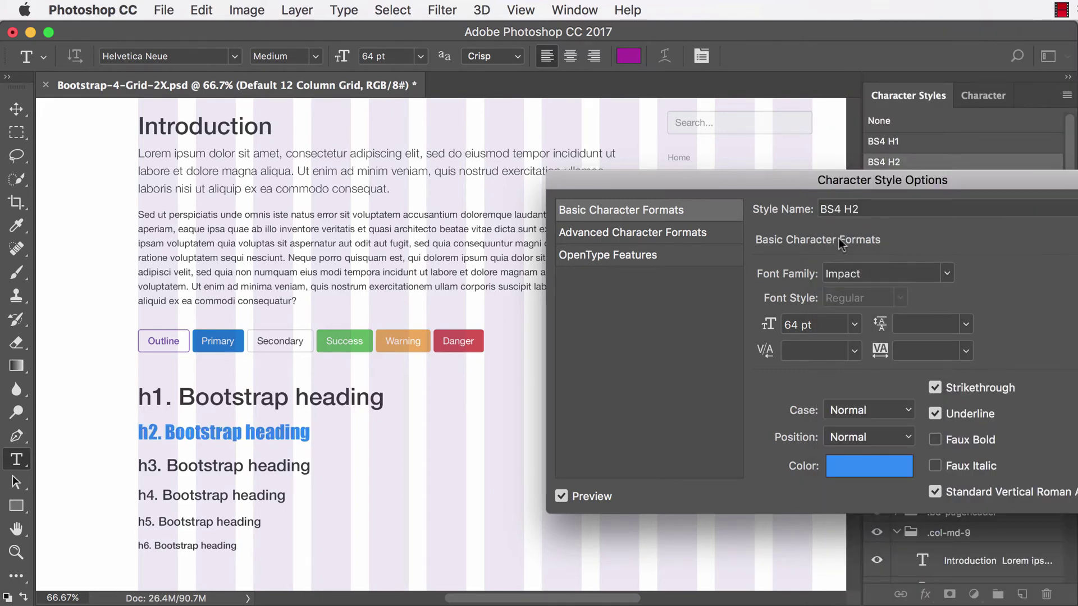
pyautogui.moveTo(801, 186); pyautogui.dragTo(853, 300)
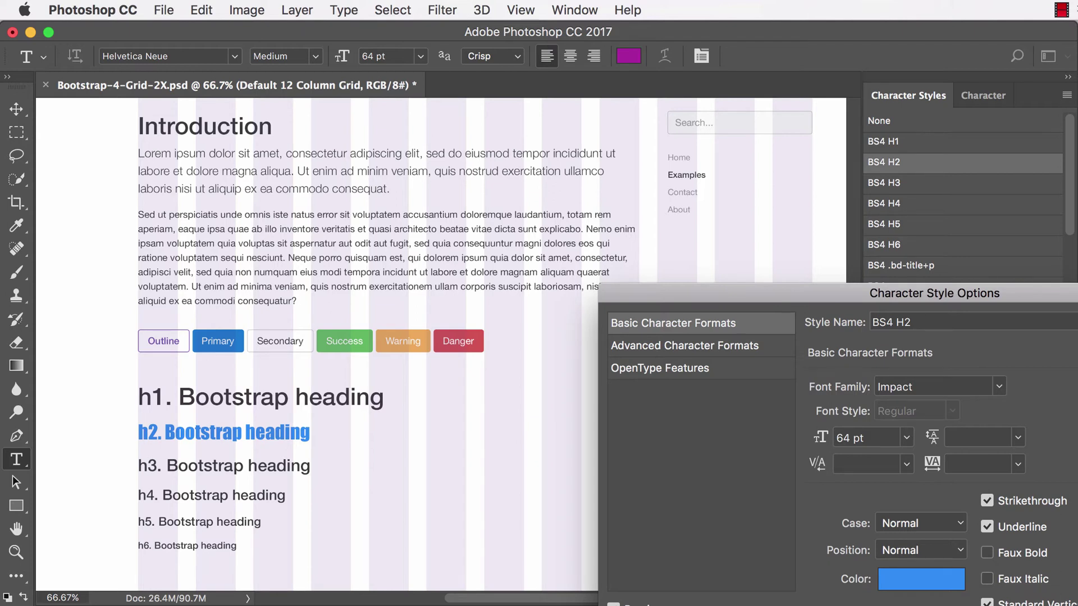
# Cancel the BS4 H2 edits and deselect the layer, restoring the magenta sans-serif h2
pyautogui.press('Escape')
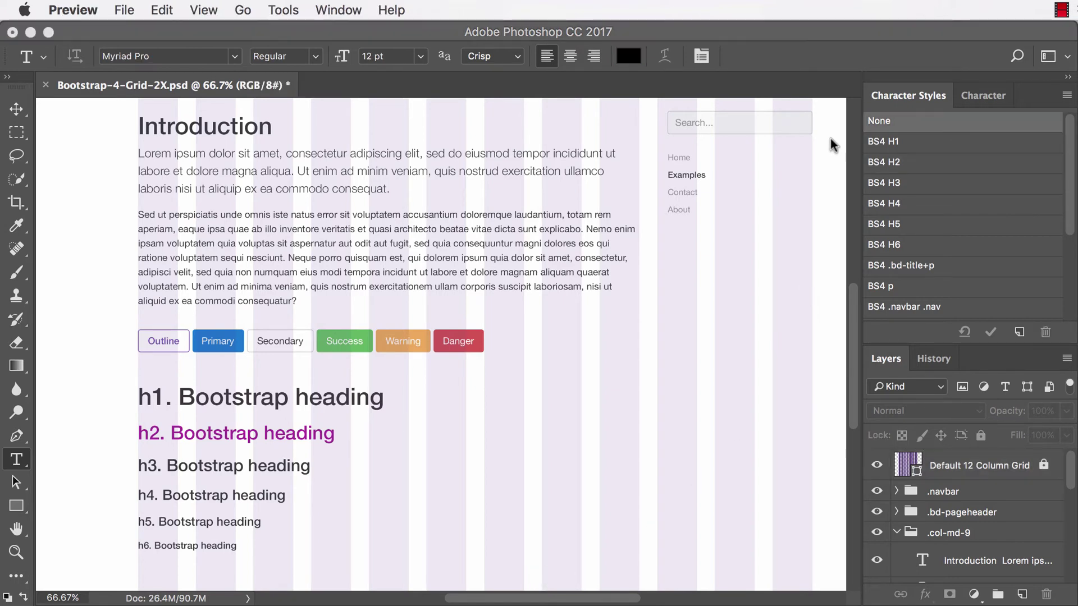
pyautogui.click(776, 29)
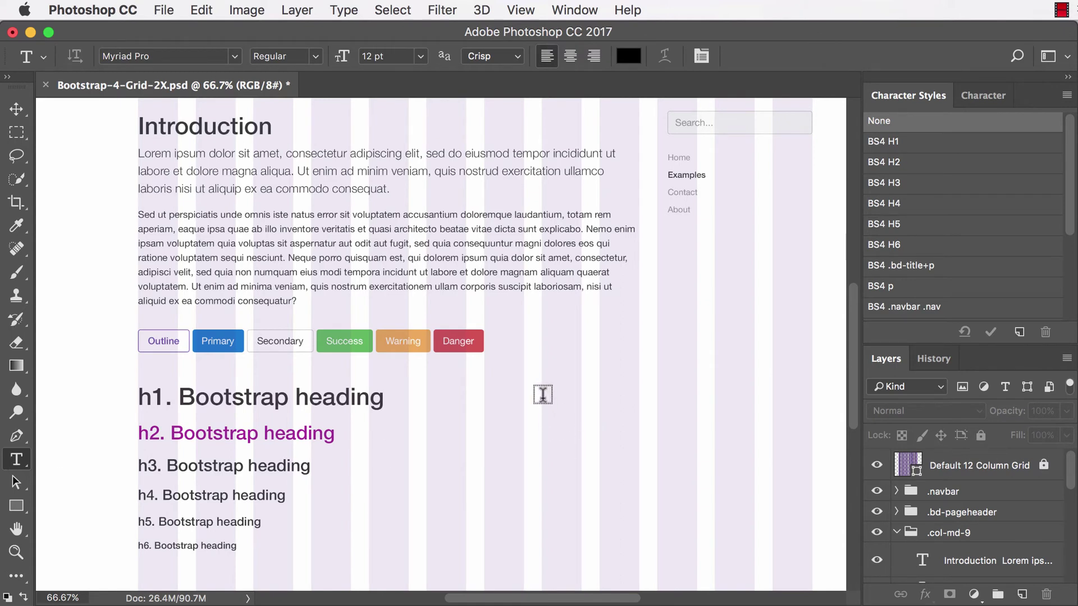
# Draw a paragraph text box right of the headings, type 'Lorem ipsum', and select all
pyautogui.moveTo(543, 405); pyautogui.dragTo(812, 548)
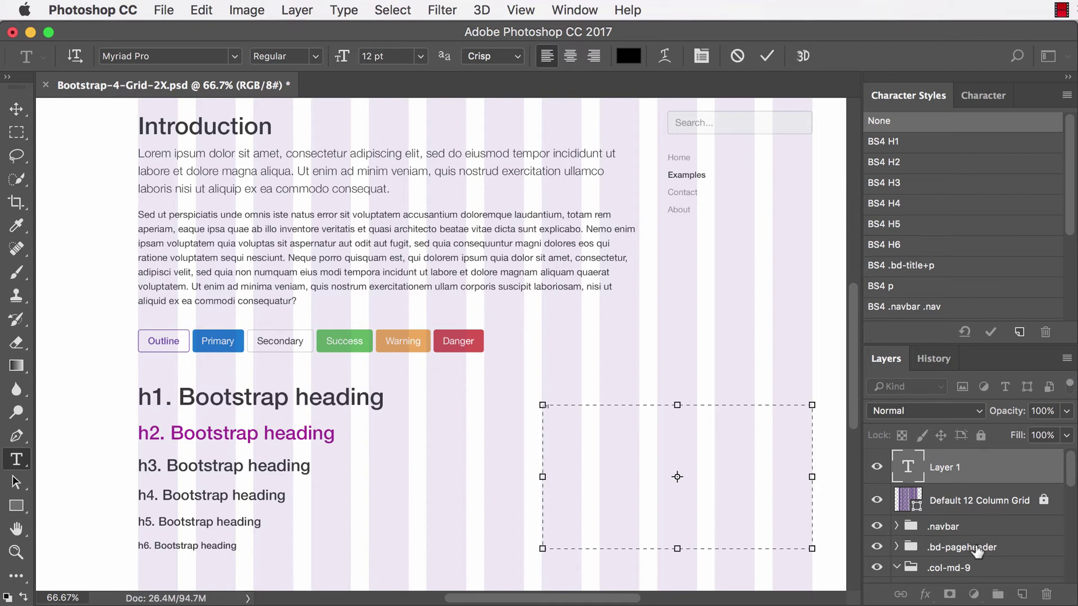
pyautogui.write('Lorem ipsum')
pyautogui.scroll(-5, 988, 262)
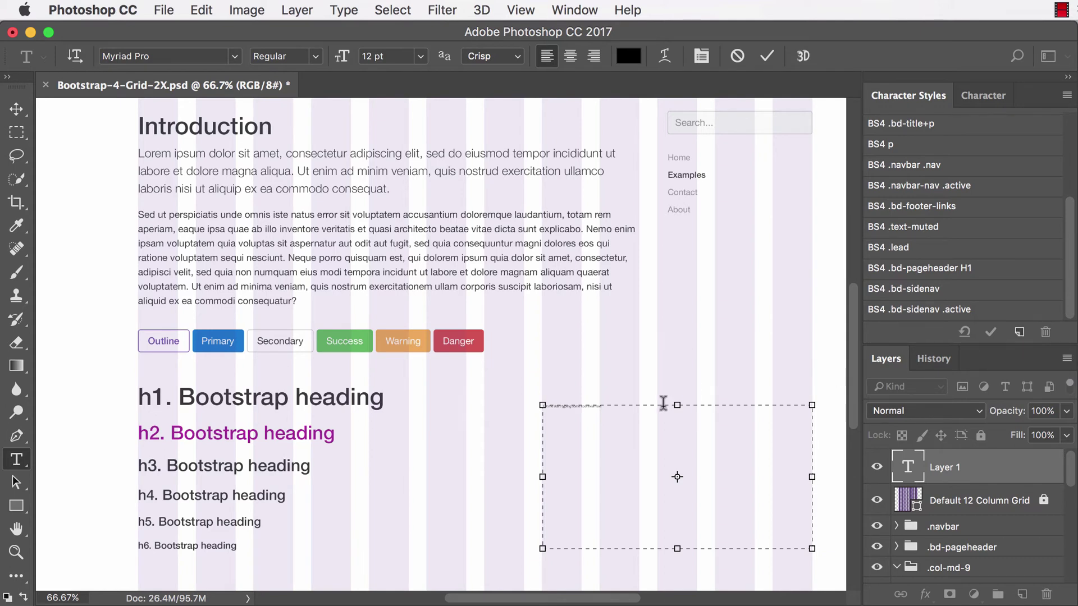
pyautogui.press('super+a')
# Set the new text to 60 pt and reselect all of it
pyautogui.click(420, 56)
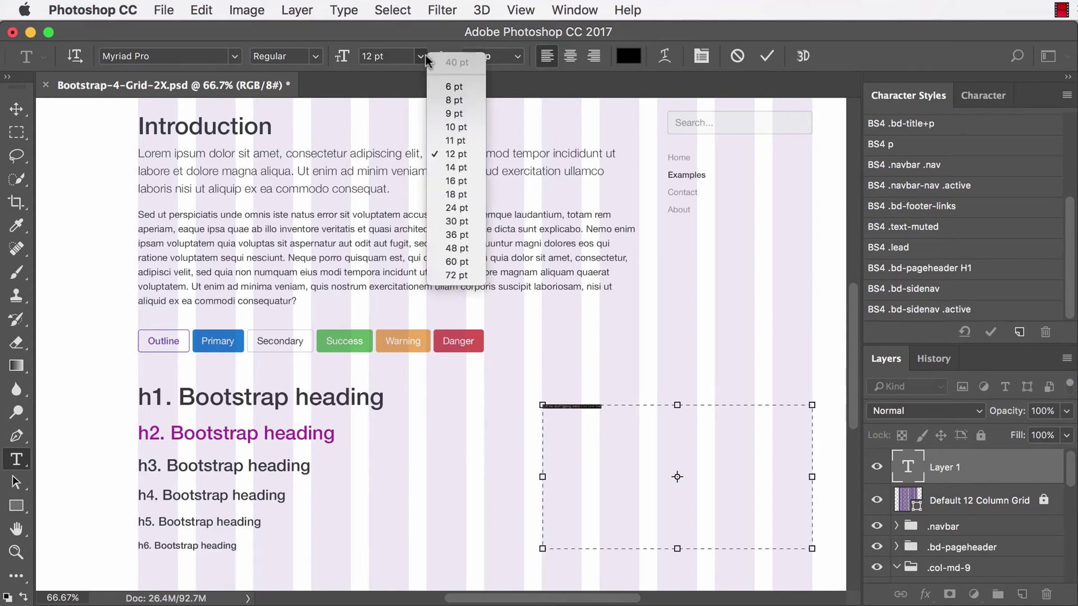
pyautogui.click(454, 262)
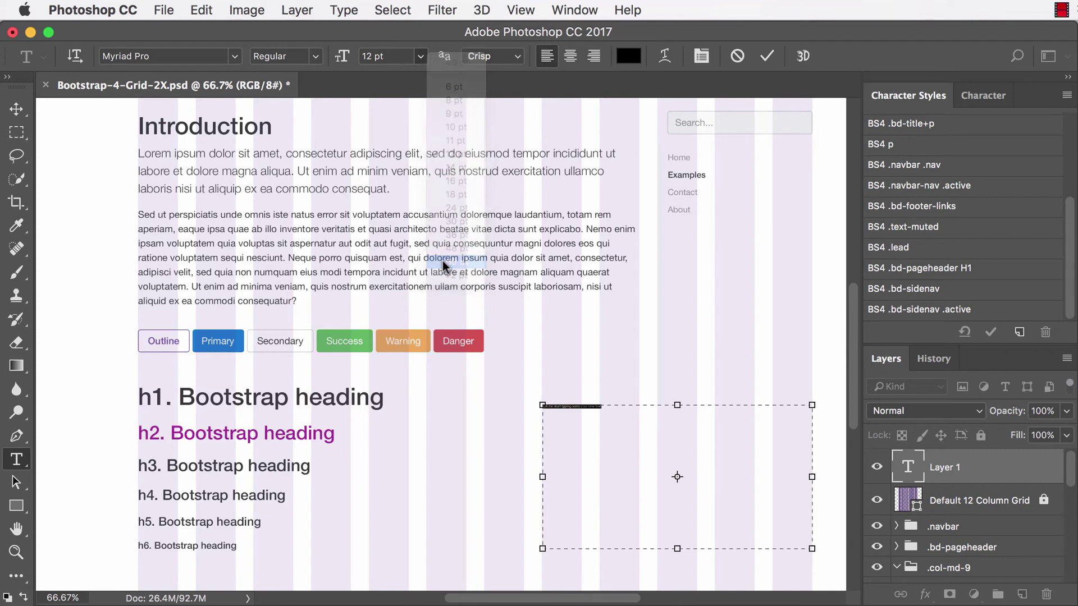
pyautogui.click(607, 448)
pyautogui.press('super+a')
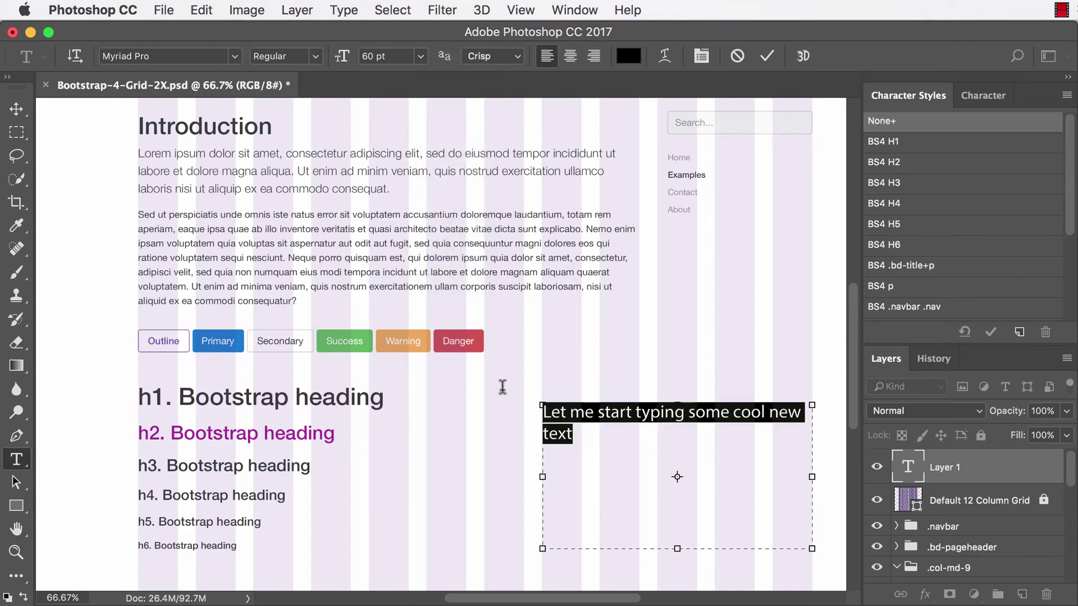
# Change the text's font to Helvetica Neue and commit the text layer
pyautogui.click(235, 55)
pyautogui.scroll(-5, 261, 415)
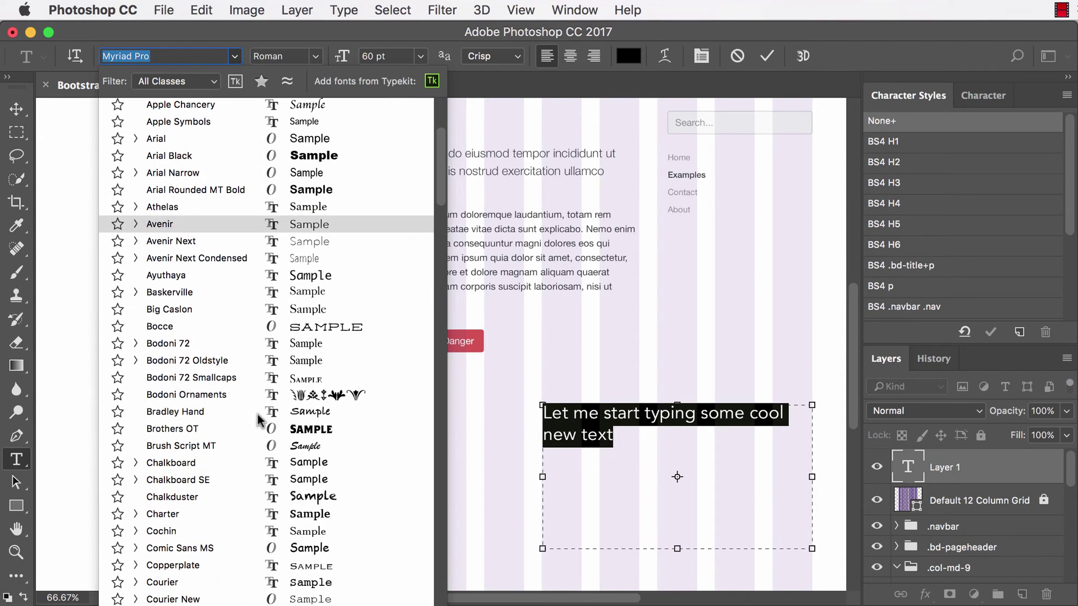
pyautogui.scroll(-3, 258, 420)
pyautogui.scroll(-3, 258, 420)
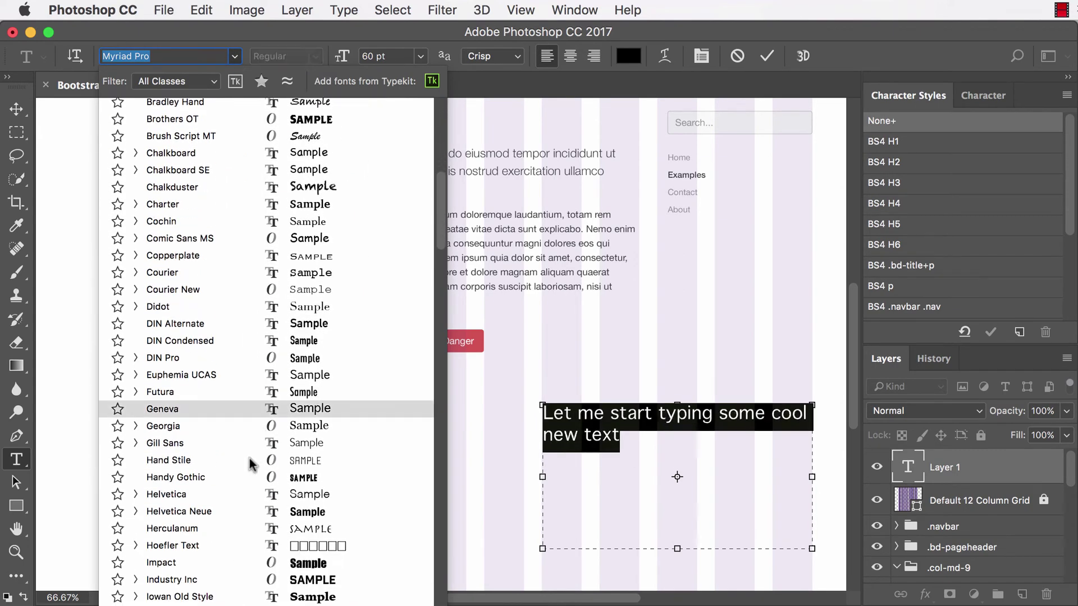
pyautogui.click(241, 518)
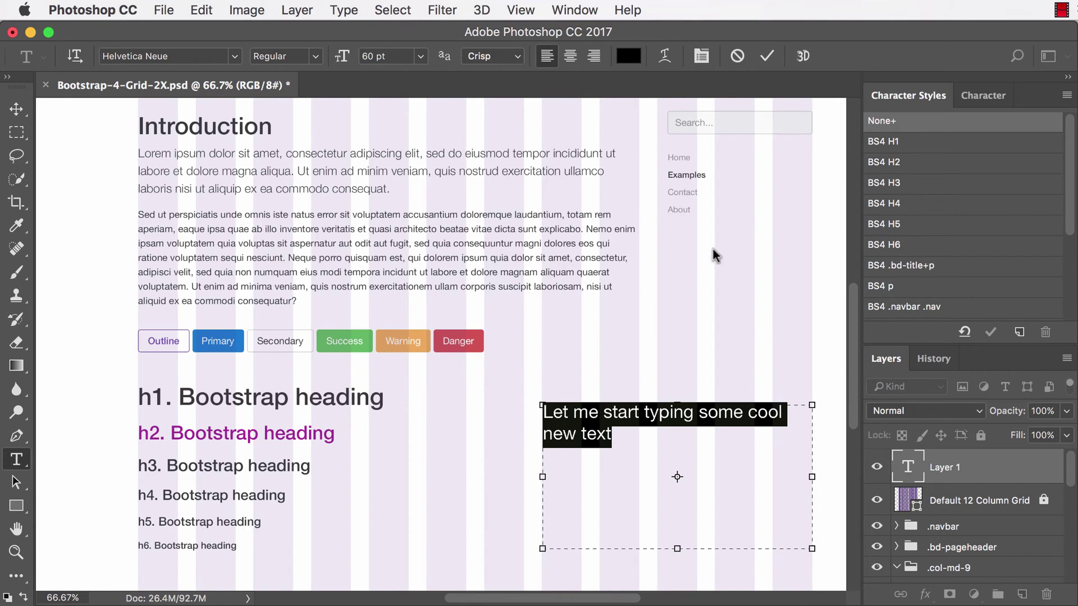
pyautogui.click(766, 57)
# Make the new text Helvetica Neue Italic, commit, then select the italic text again
pyautogui.scroll(-5, 984, 209)
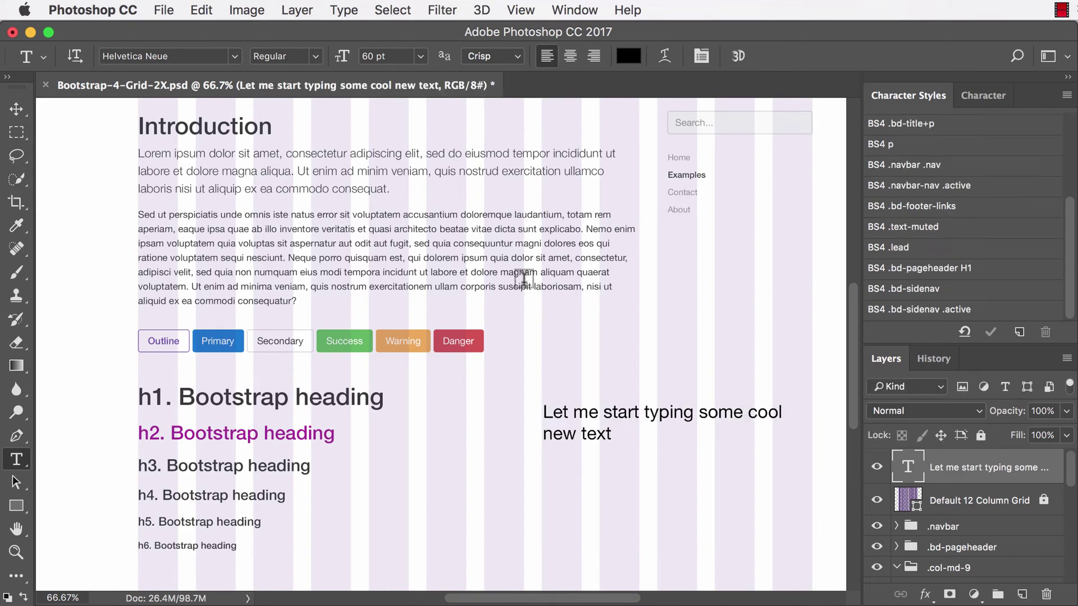
pyautogui.moveTo(616, 434); pyautogui.dragTo(498, 410)
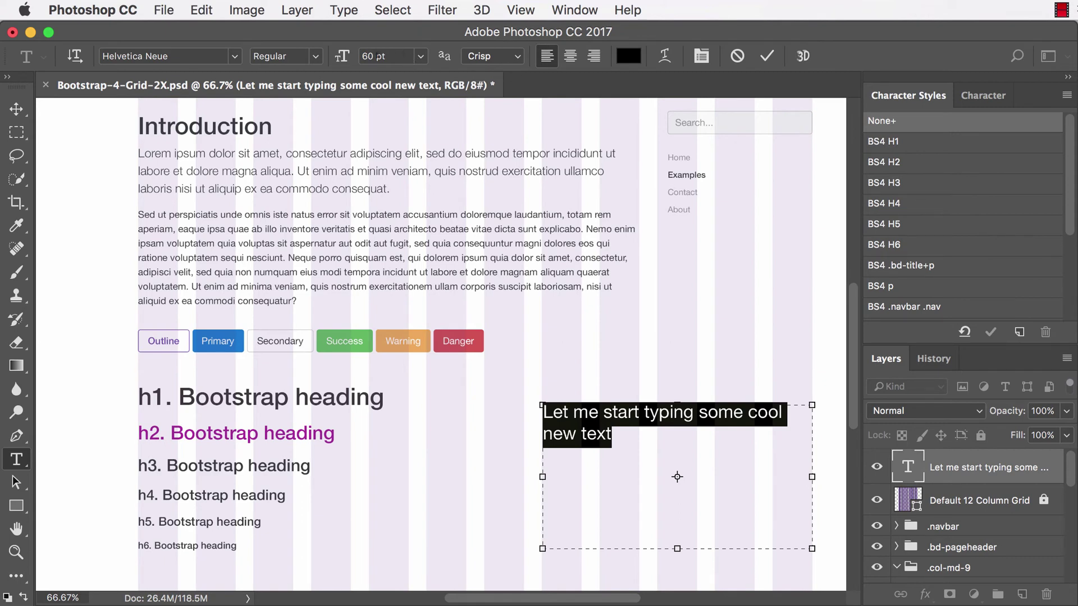
pyautogui.click(322, 53)
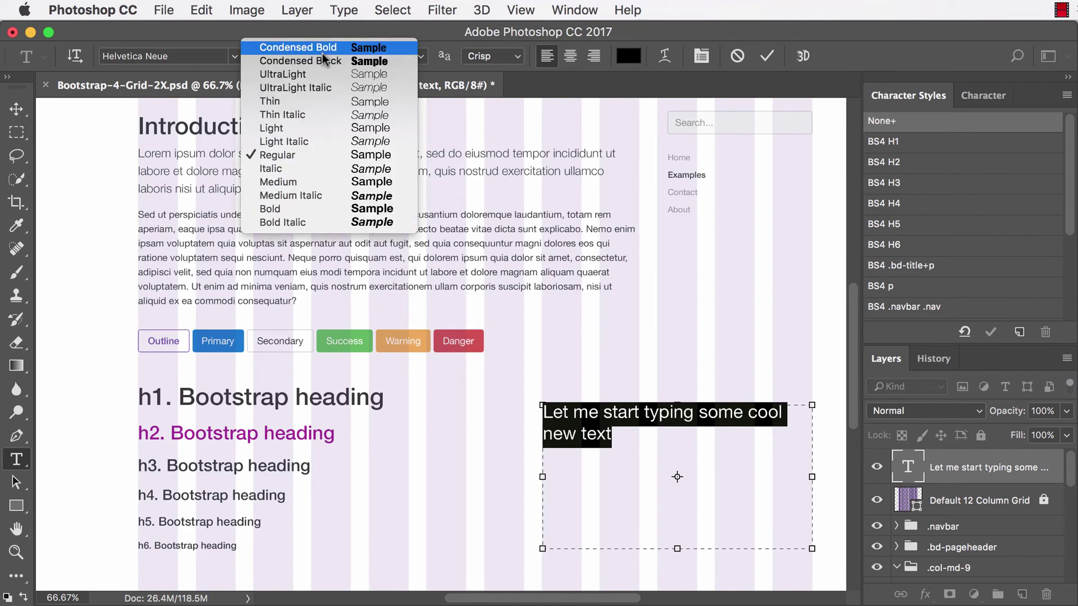
pyautogui.click(332, 172)
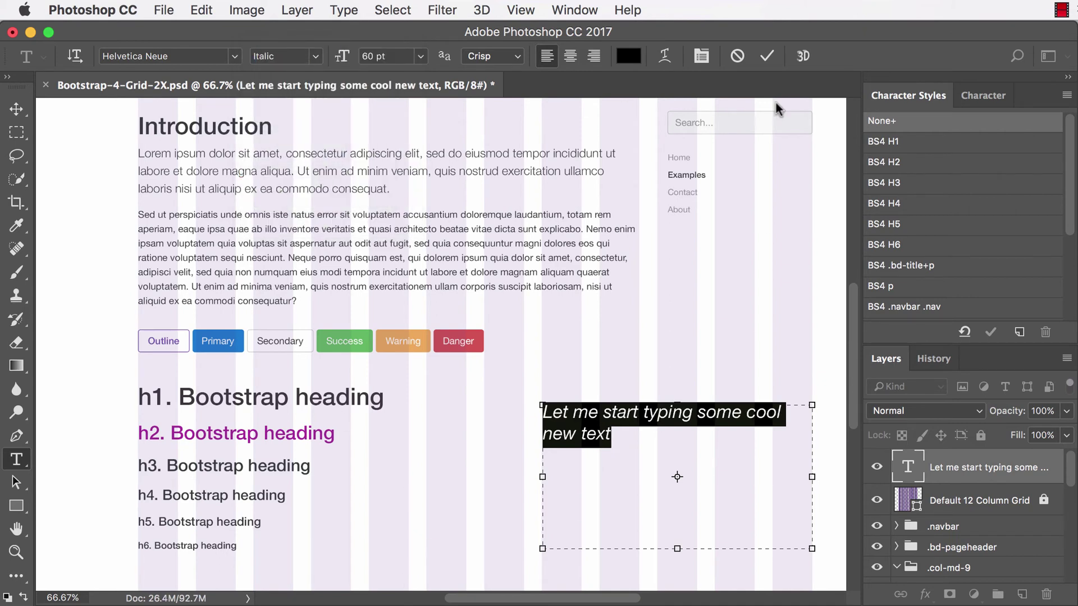
pyautogui.click(765, 57)
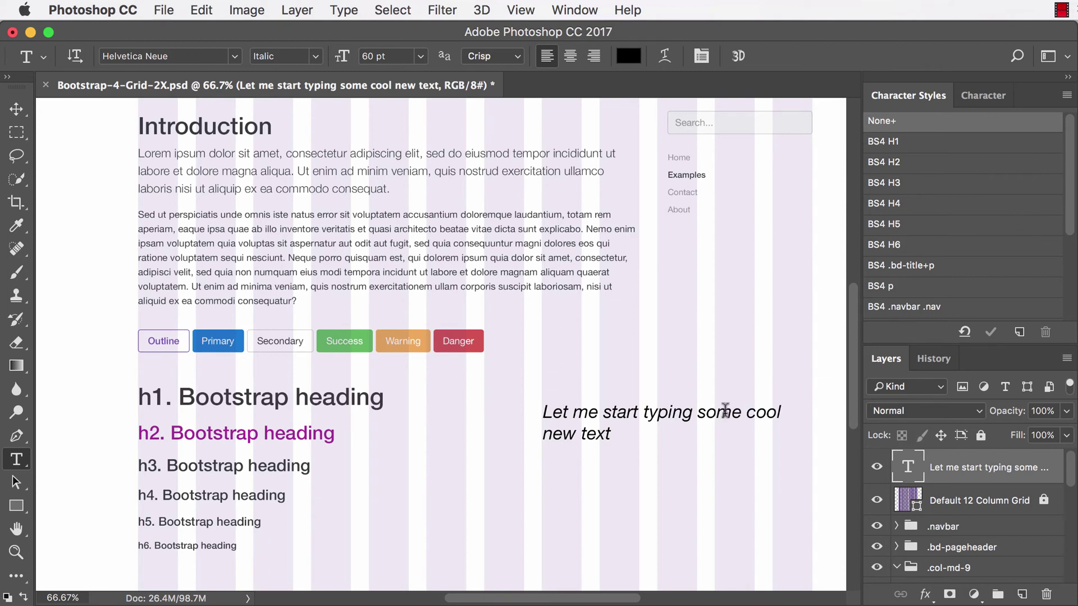
pyautogui.scroll(-4, 931, 262)
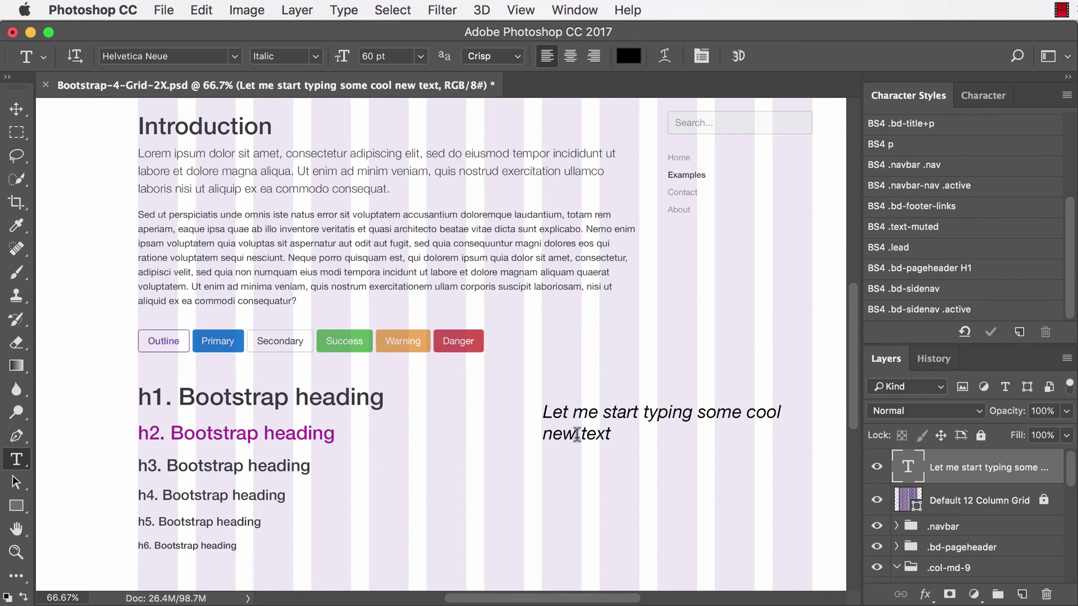
pyautogui.moveTo(624, 432); pyautogui.dragTo(457, 421)
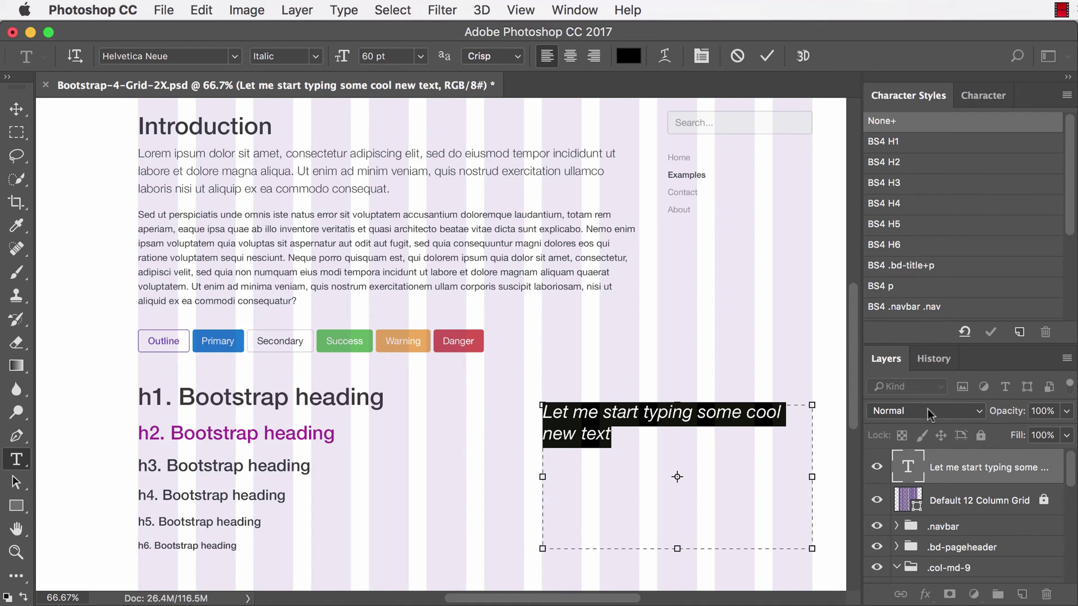
# Create a new character style from the italic text named 'Name my character style something cool'
pyautogui.click(1018, 334)
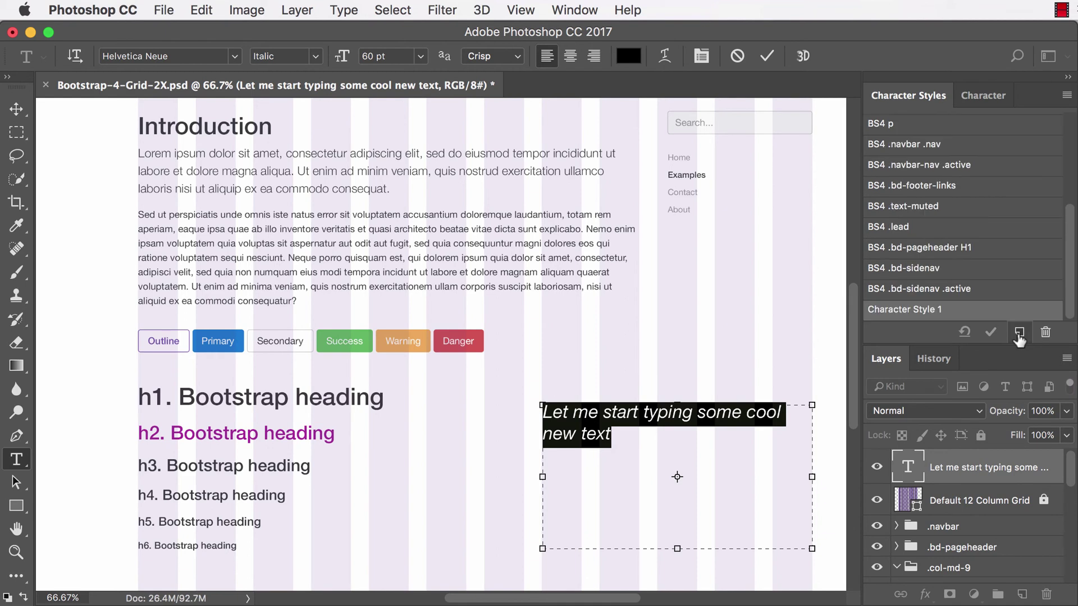
pyautogui.doubleClick(932, 314)
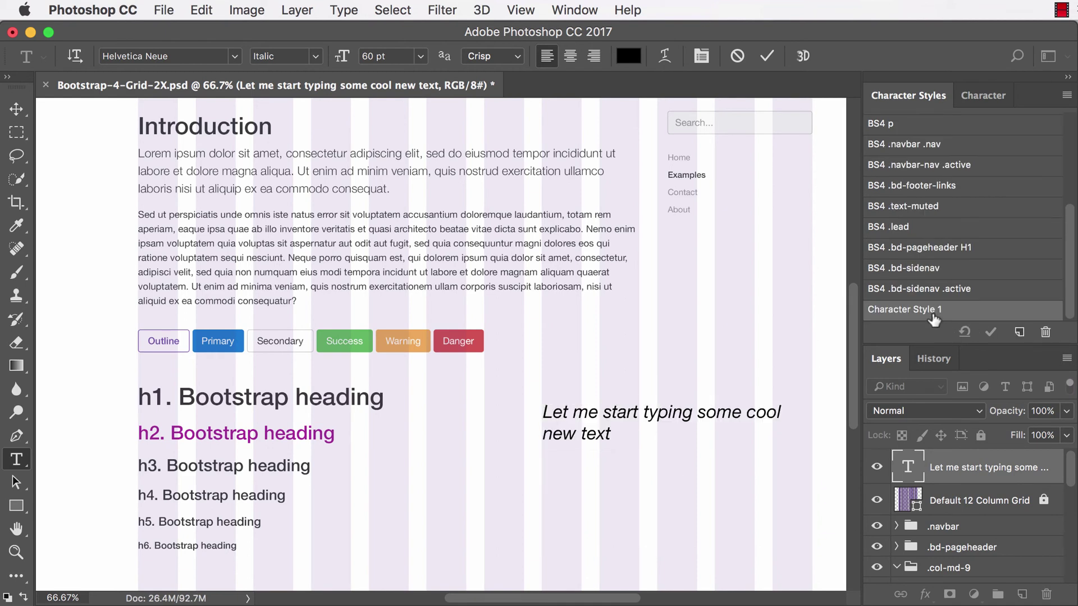
pyautogui.write('Na')
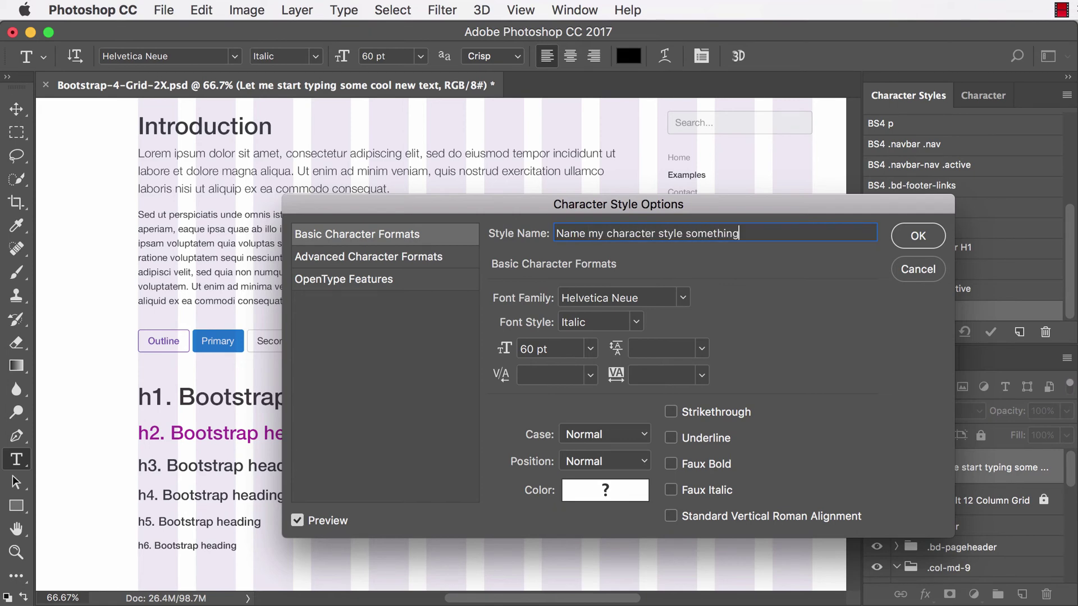
pyautogui.click(931, 241)
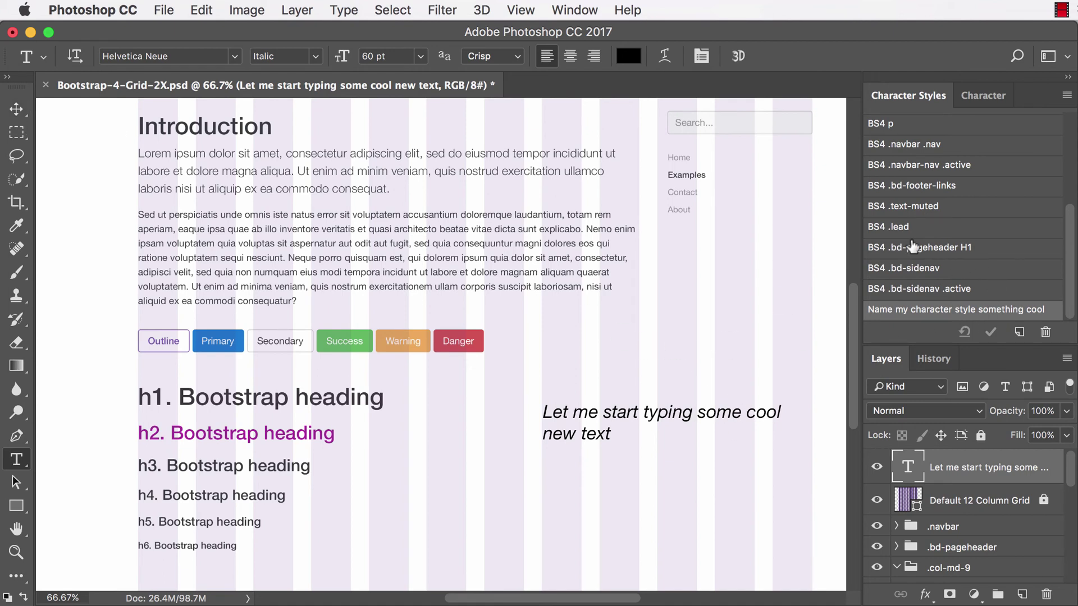
# Apply BS4 H4, H3 and H6 in turn, then reapply 'Name my character style something cool'
pyautogui.scroll(5, 912, 247)
pyautogui.click(938, 179)
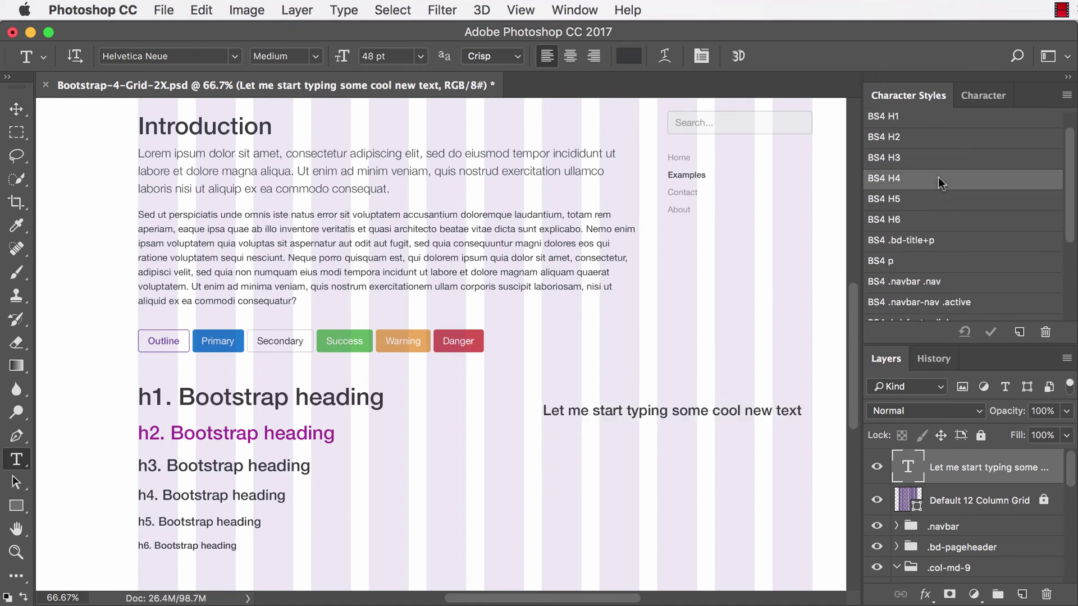
pyautogui.click(935, 159)
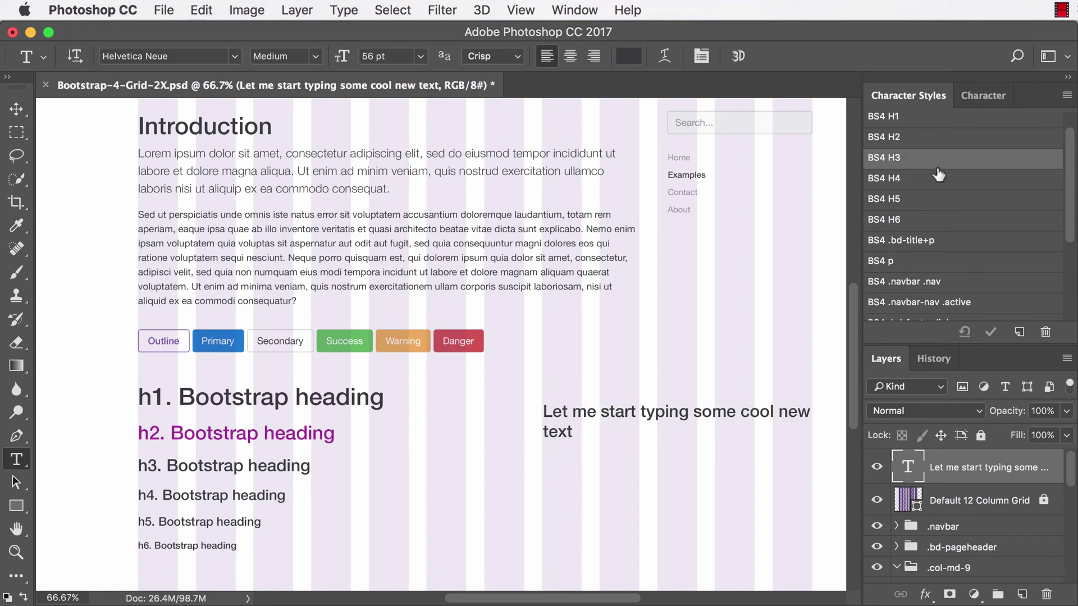
pyautogui.click(928, 219)
pyautogui.scroll(-5, 928, 216)
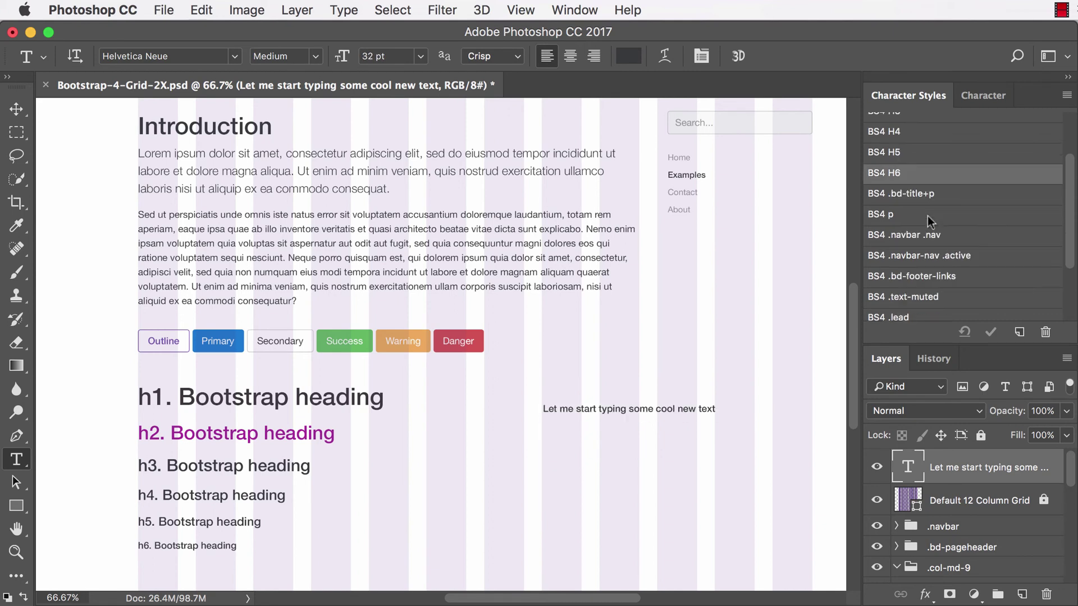
pyautogui.click(947, 310)
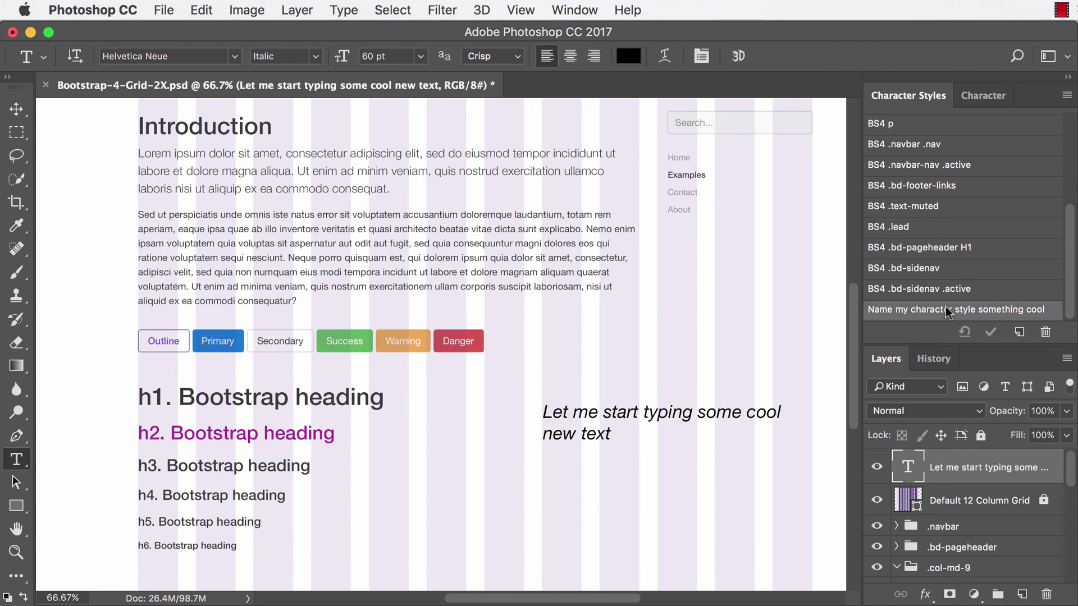